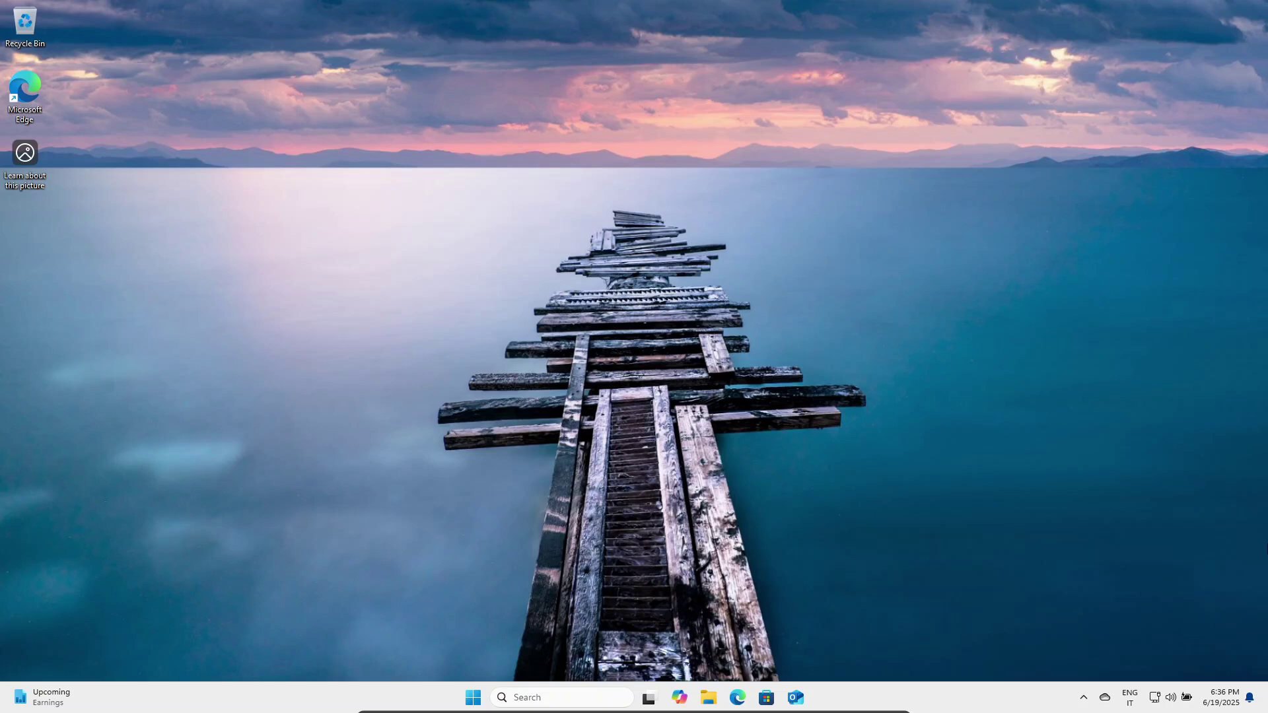
# - Open the Other Users page in the Accounts section of Windows Settings
pyautogui.click(470, 698)
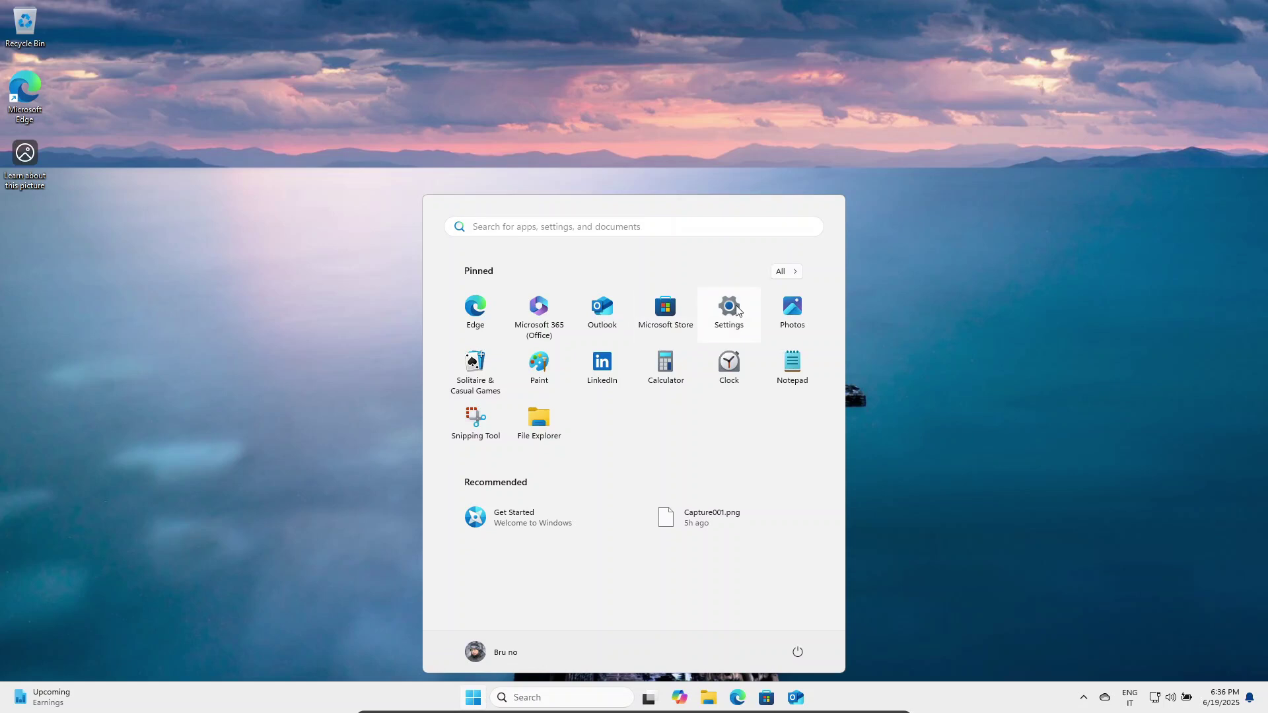
pyautogui.click(729, 307)
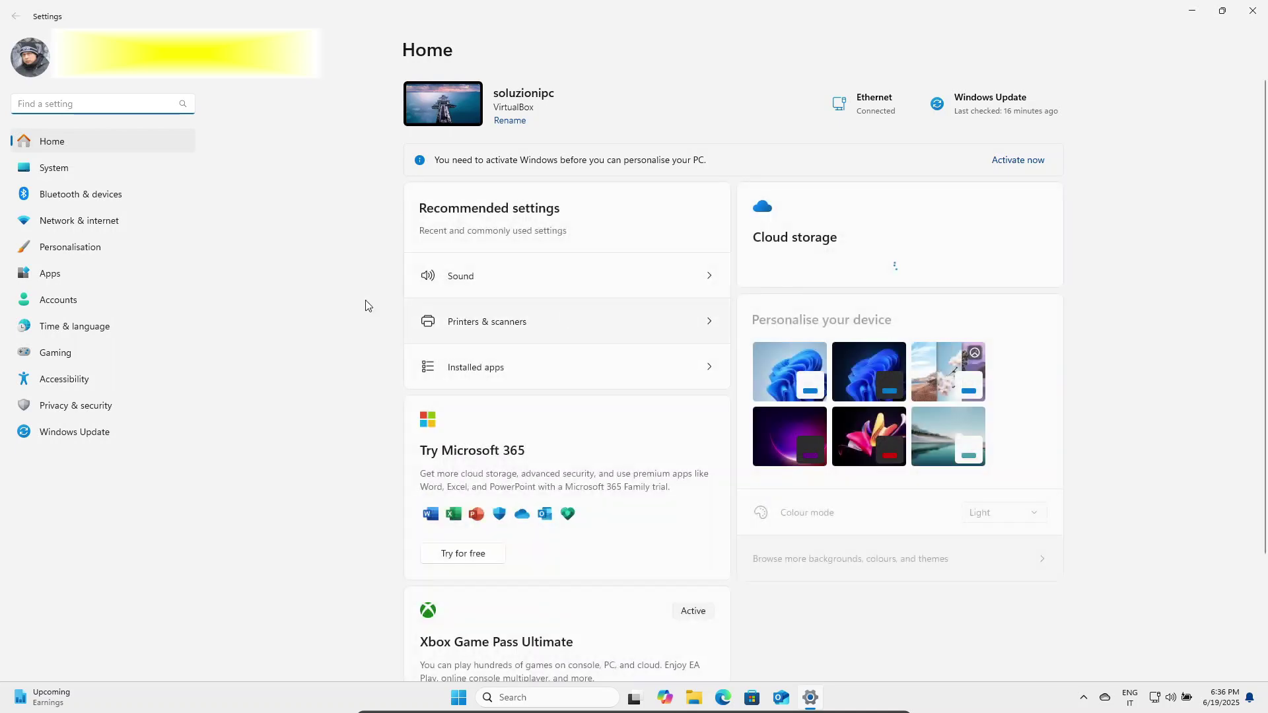
pyautogui.click(121, 307)
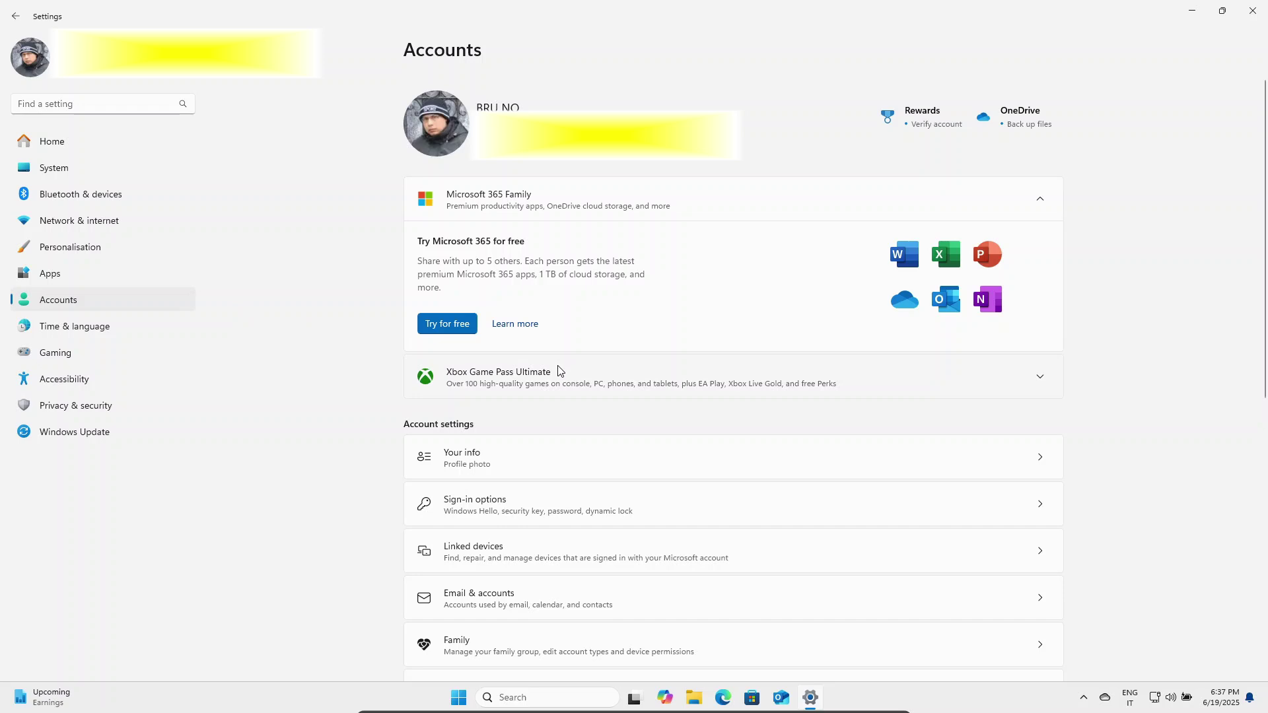
pyautogui.scroll(-5, 558, 370)
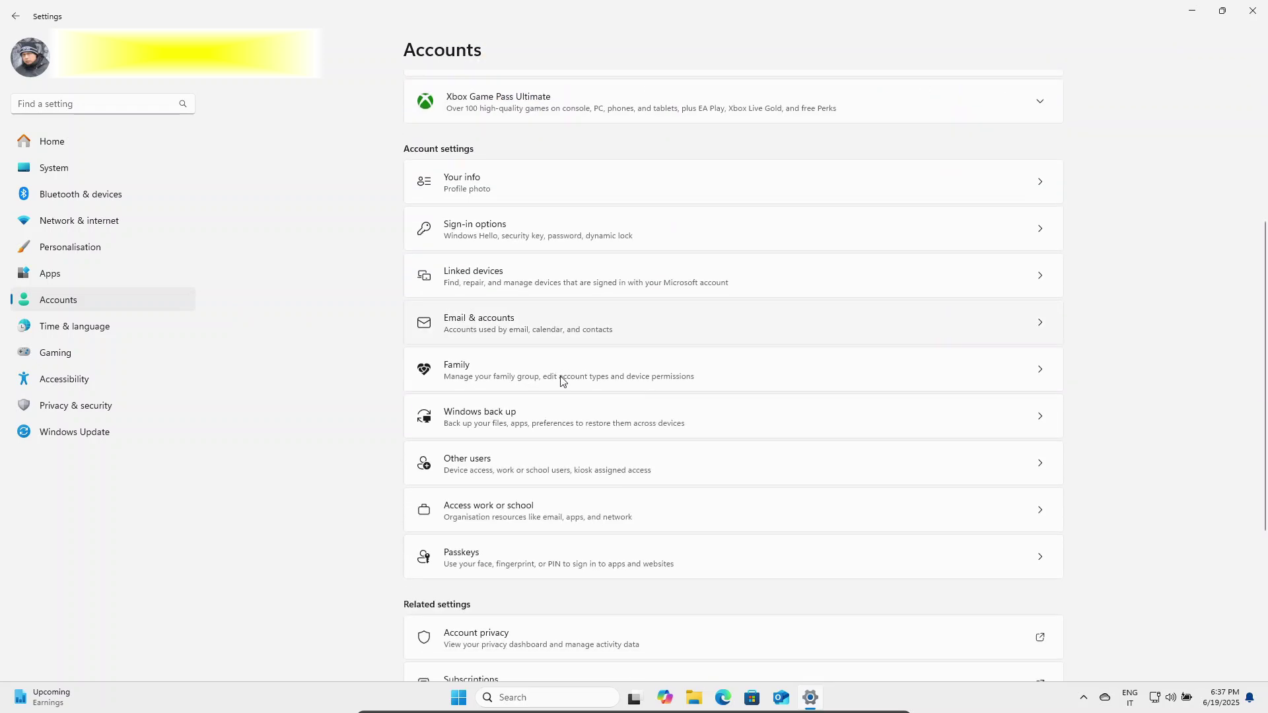
pyautogui.click(889, 461)
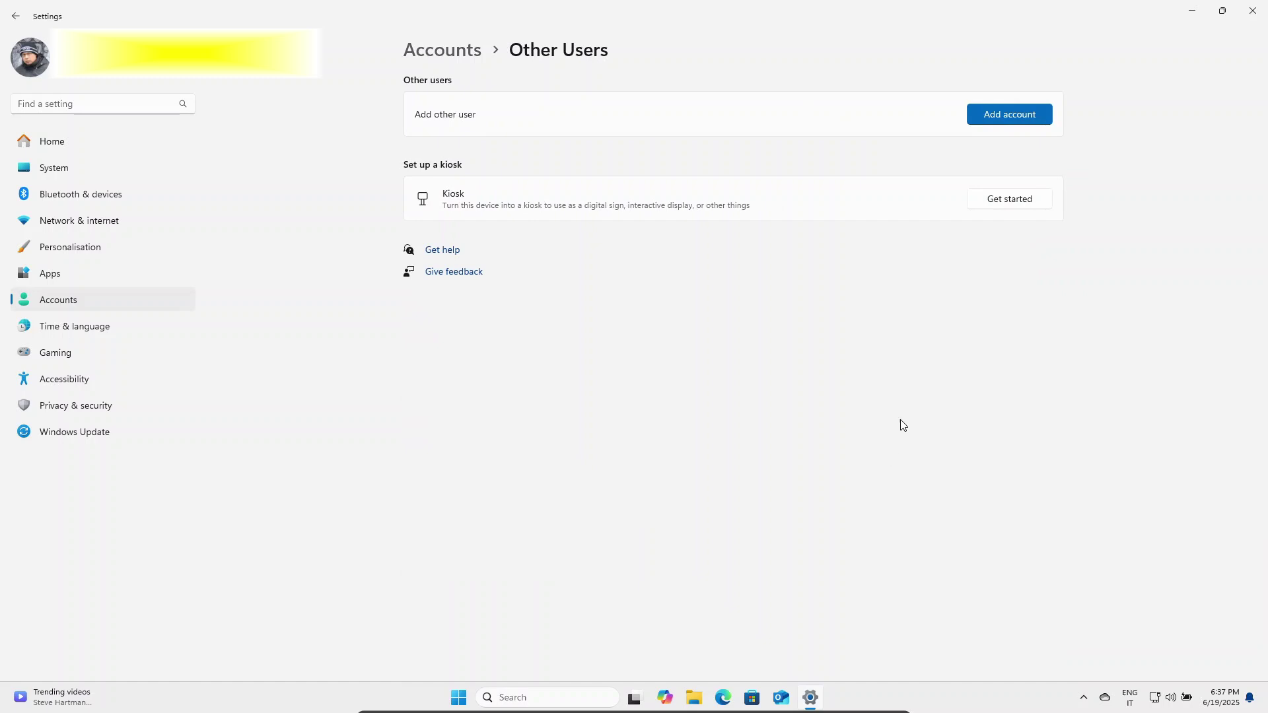
# - Add a local user named pippo to this PC, without a Microsoft account and with no password
pyautogui.click(1024, 114)
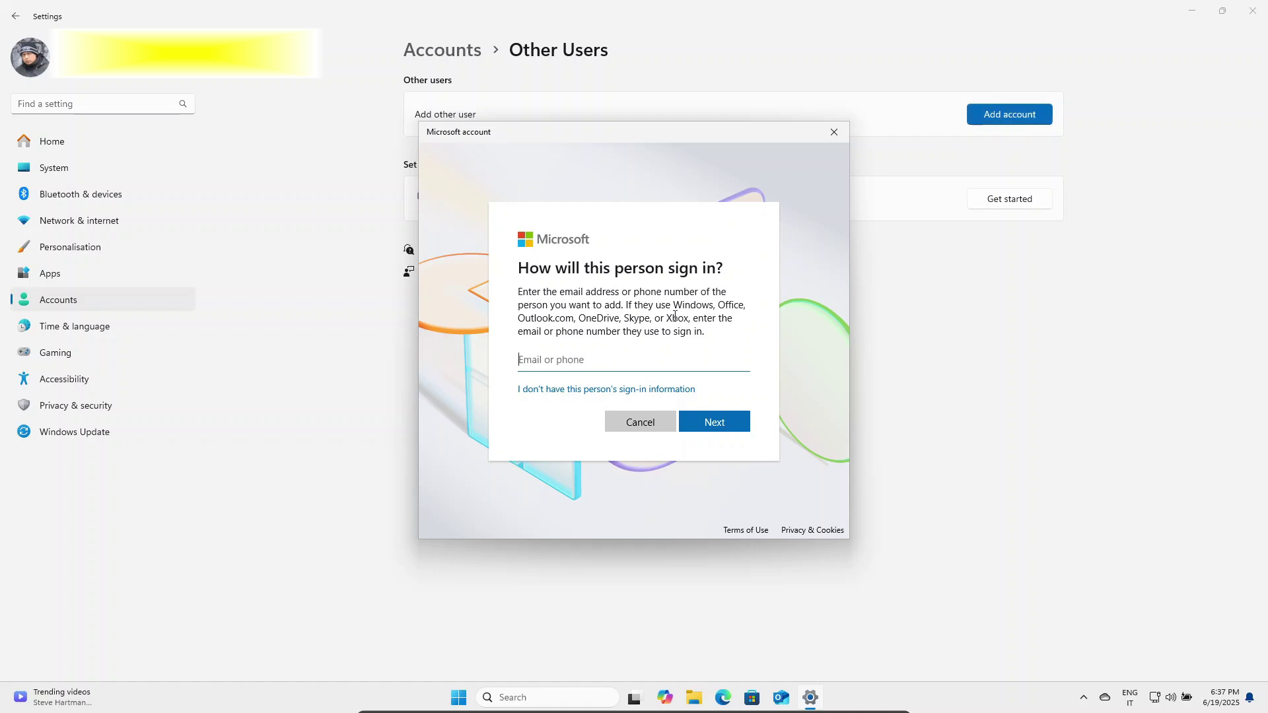
pyautogui.click(608, 389)
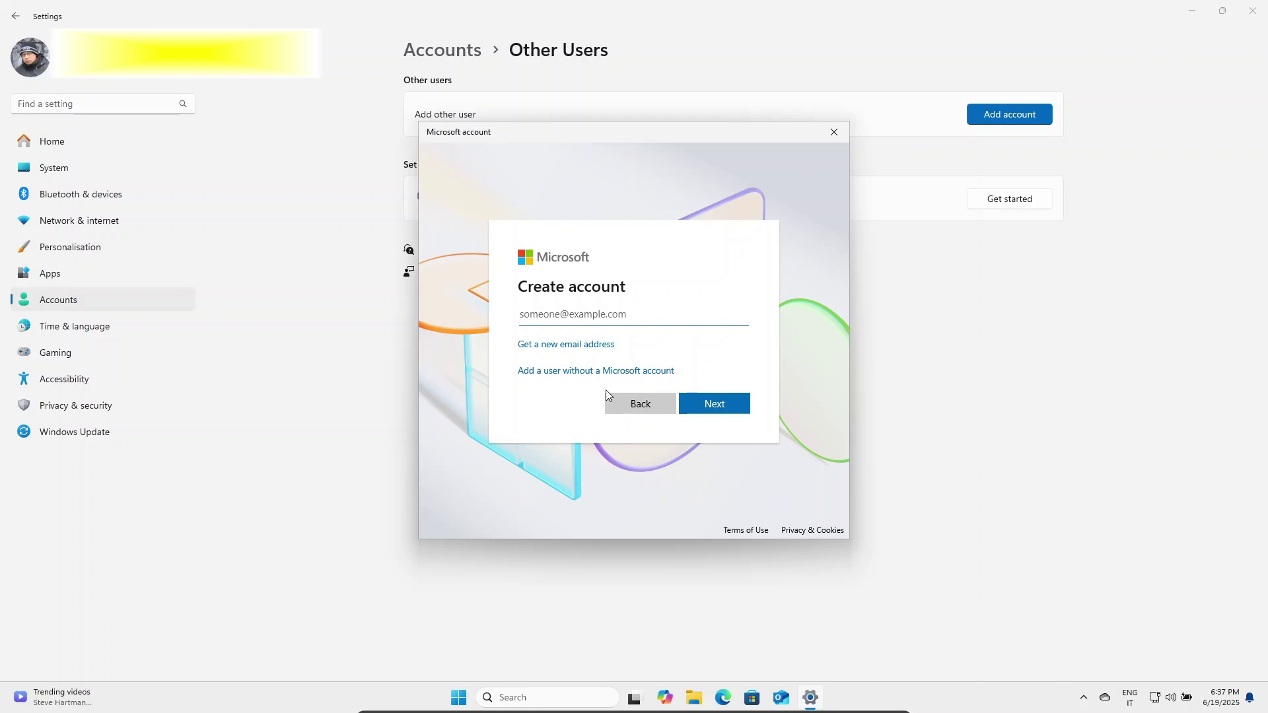
pyautogui.click(664, 373)
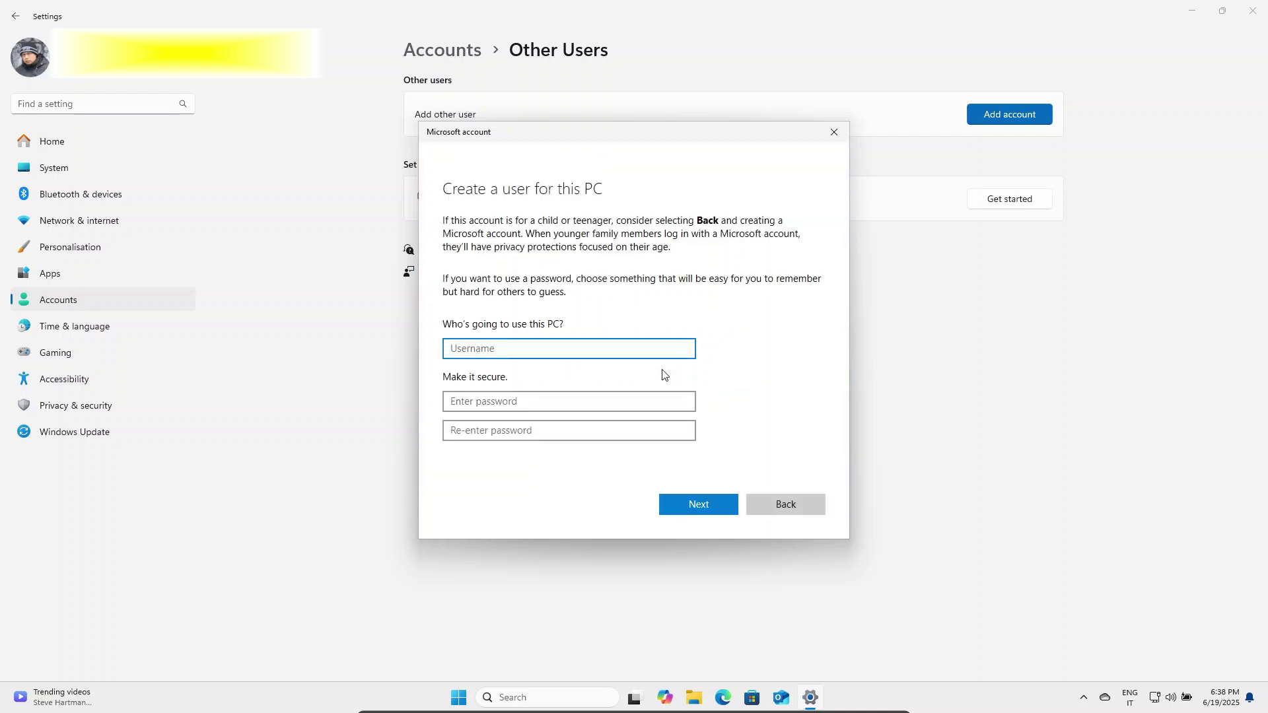
pyautogui.write('pippo')
pyautogui.click(709, 507)
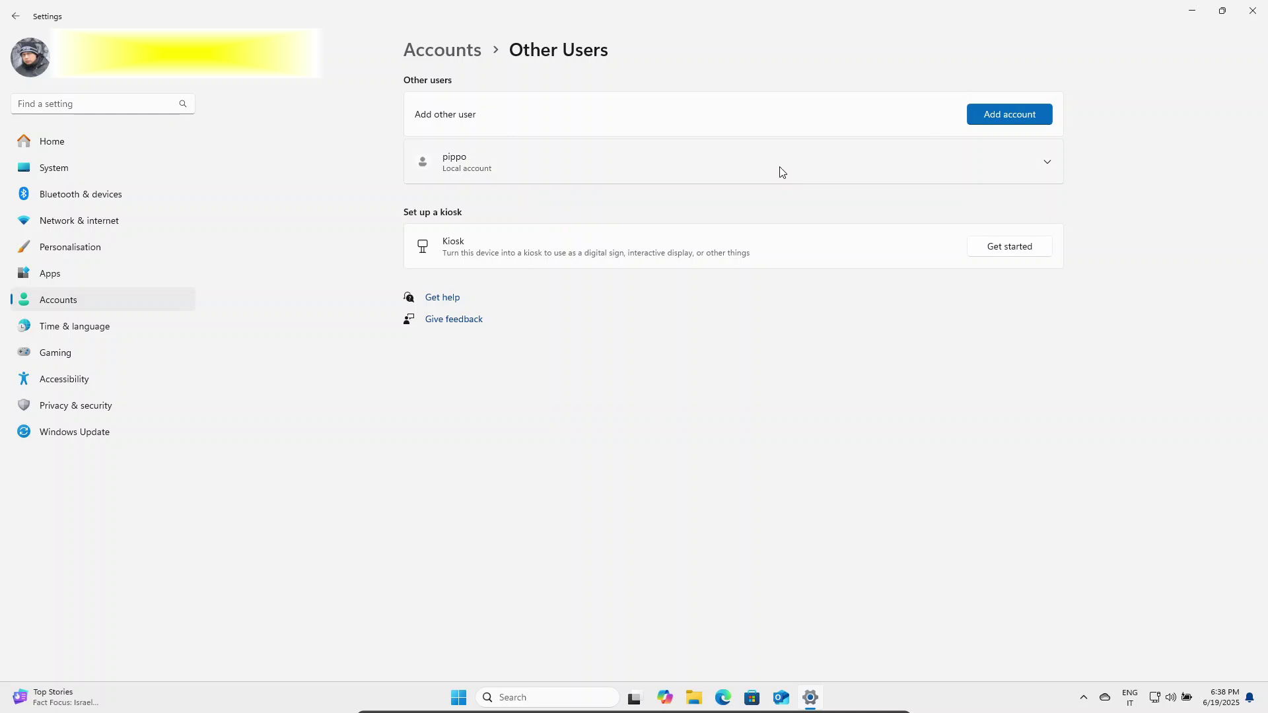
# - Change the account type of the local user pippo to Administrator
pyautogui.click(1045, 165)
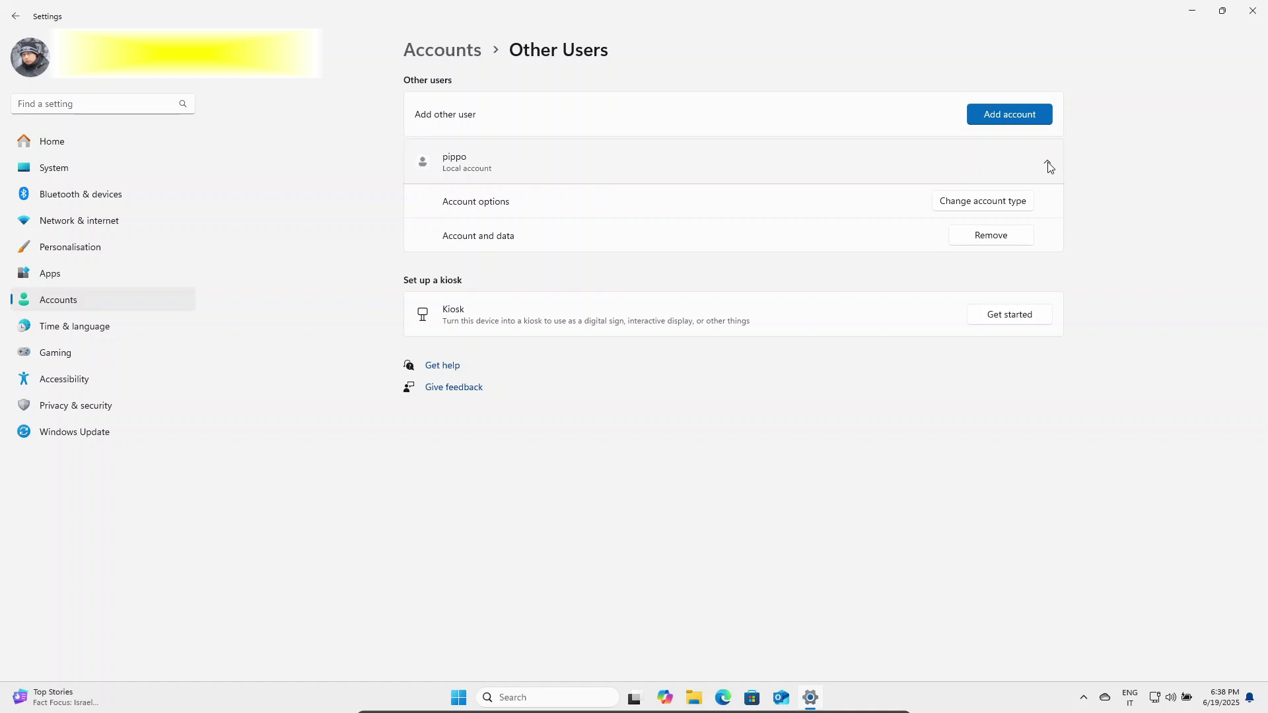
pyautogui.click(1018, 208)
pyautogui.click(511, 358)
pyautogui.click(524, 332)
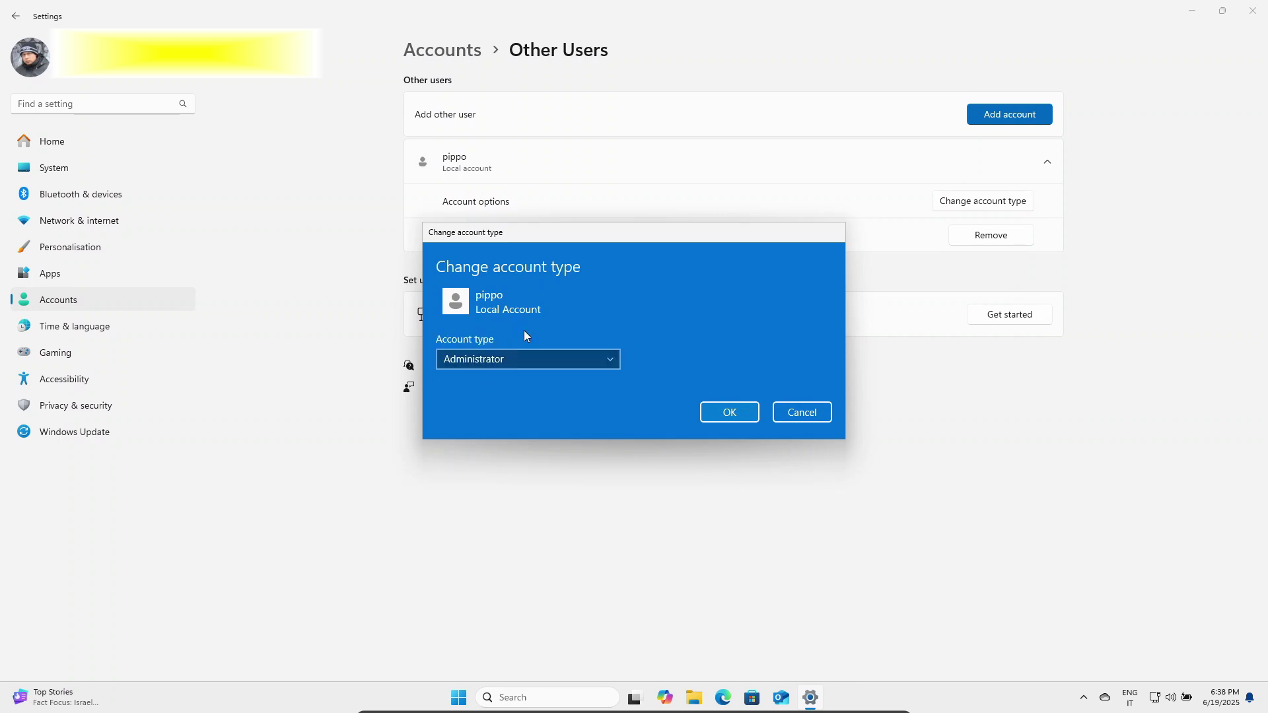
pyautogui.click(746, 417)
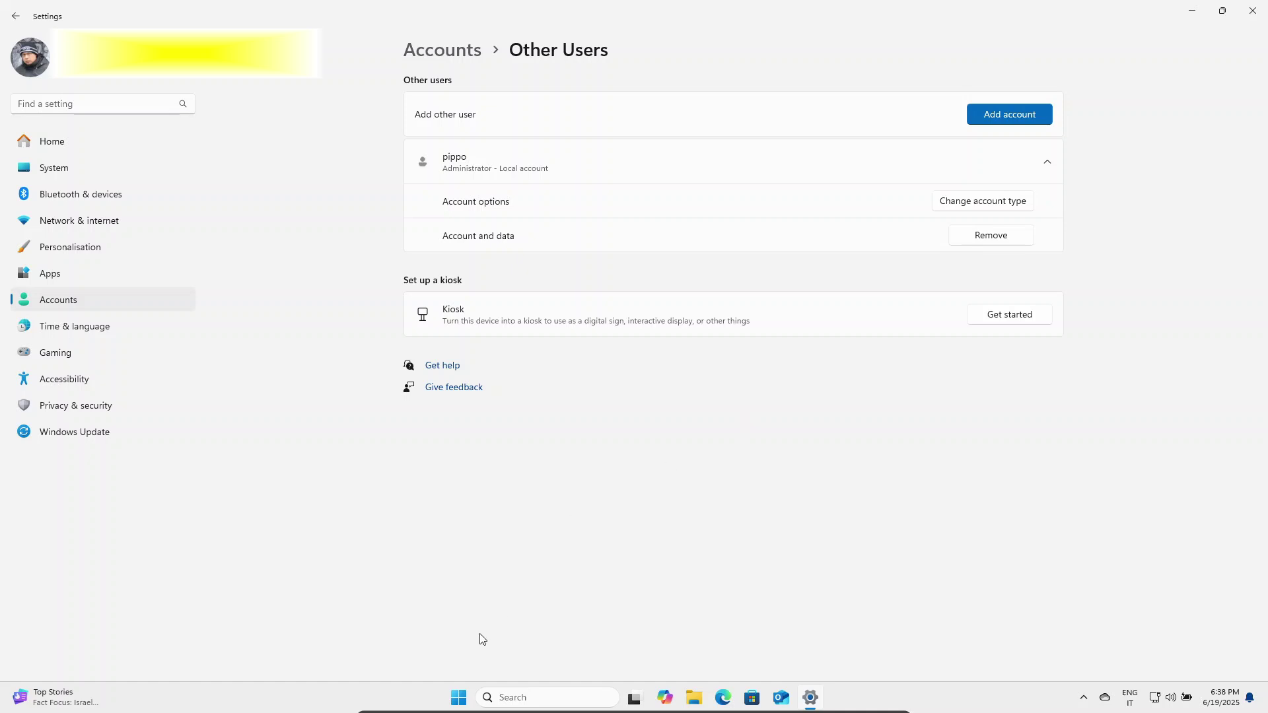
# - Sign out of the current Microsoft account on this PC
pyautogui.click(458, 699)
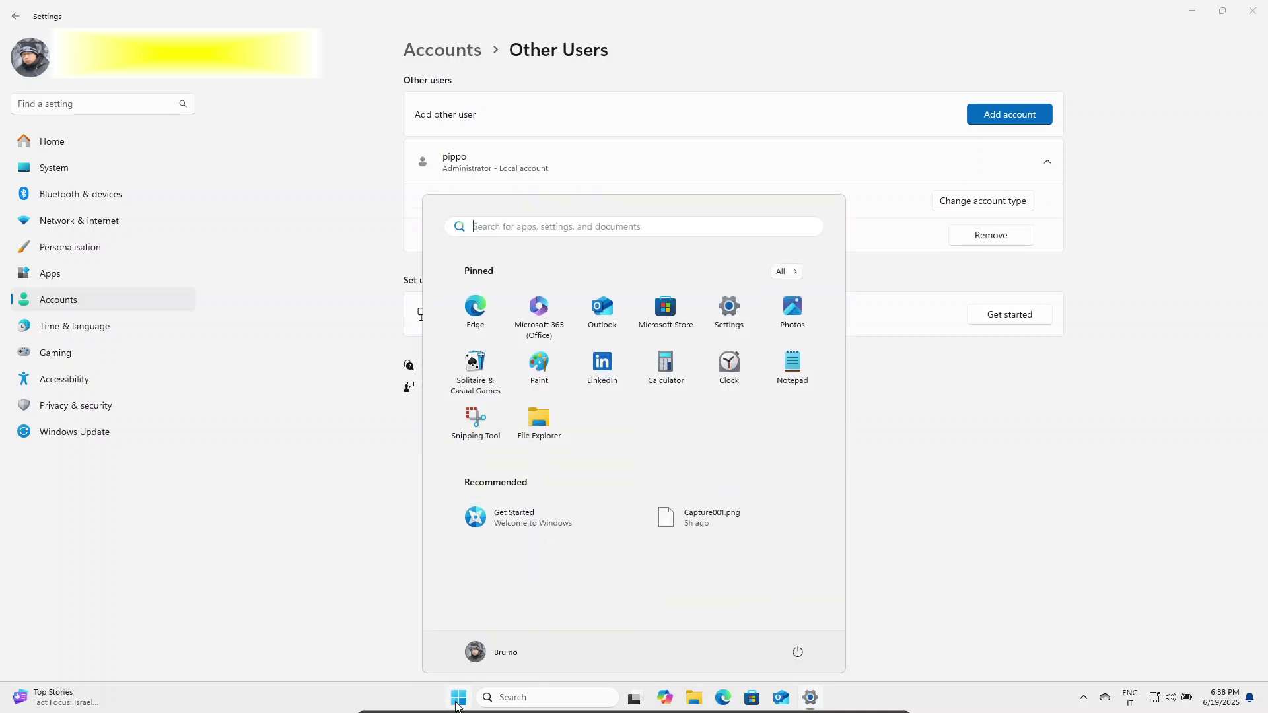
pyautogui.click(514, 654)
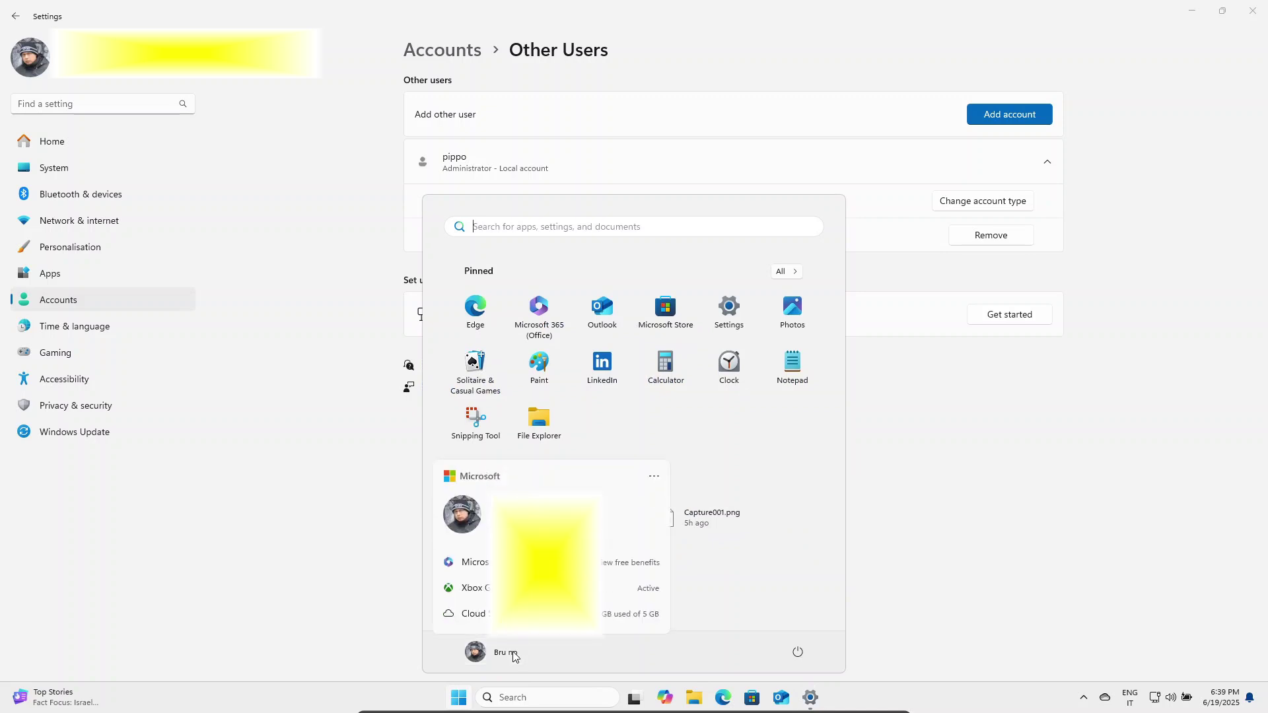
pyautogui.click(654, 476)
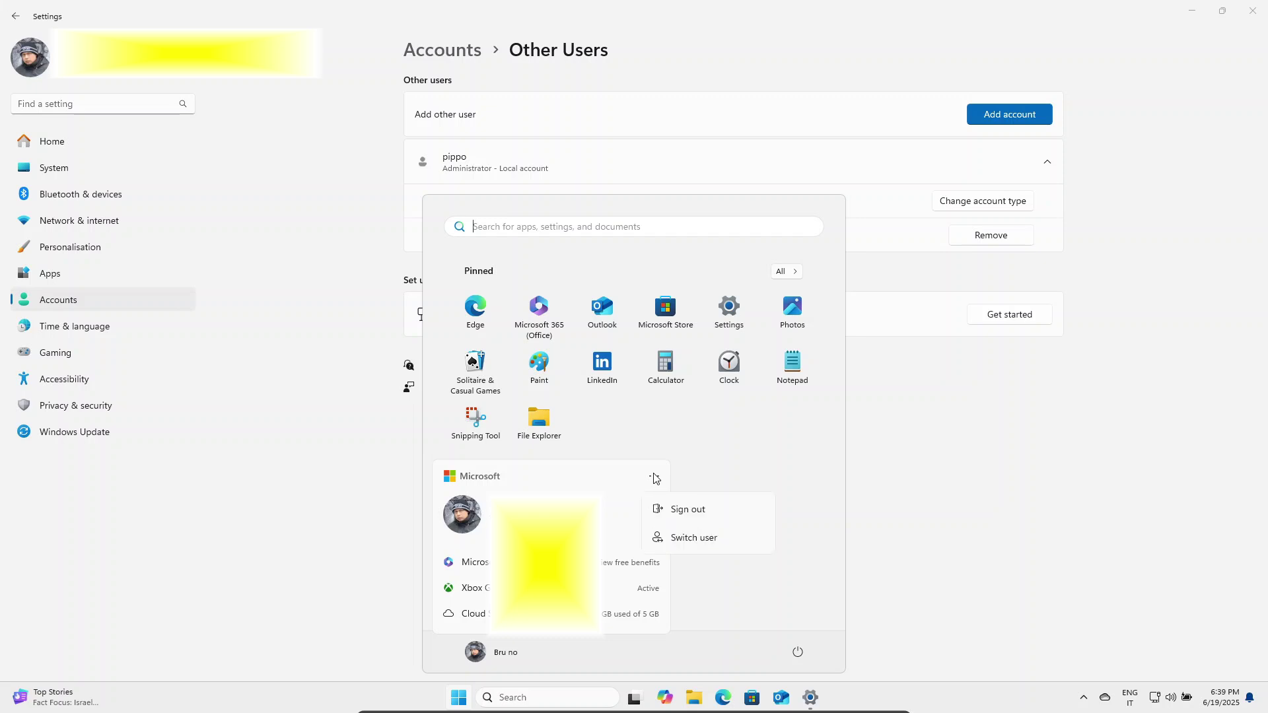
pyautogui.click(719, 517)
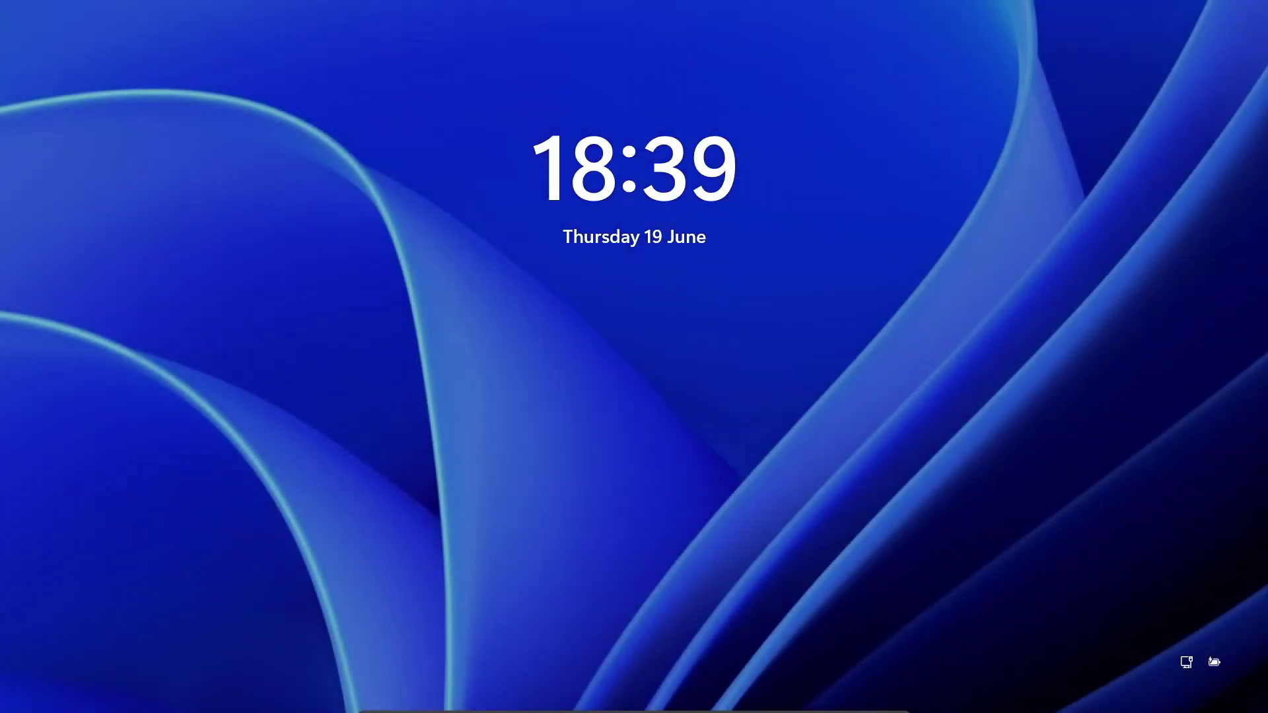
# - Sign in to Windows with the local account pippo from the lock screen
pyautogui.press('space')
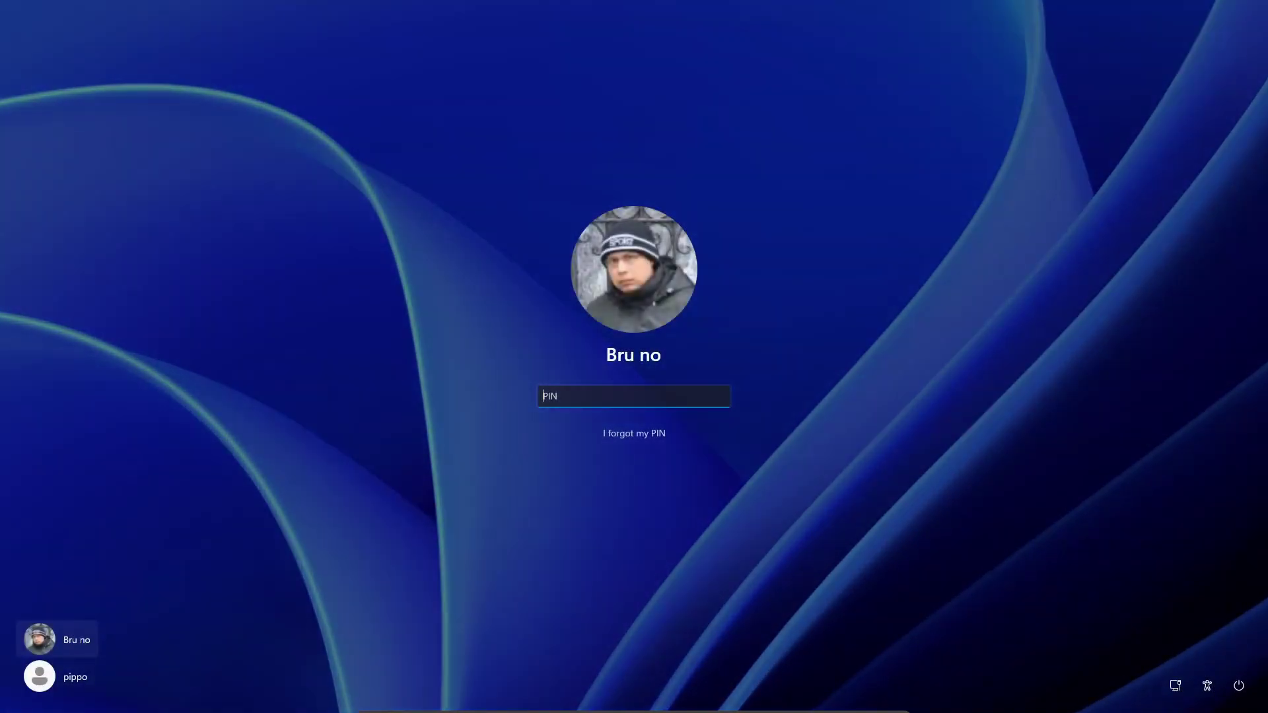
pyautogui.click(63, 687)
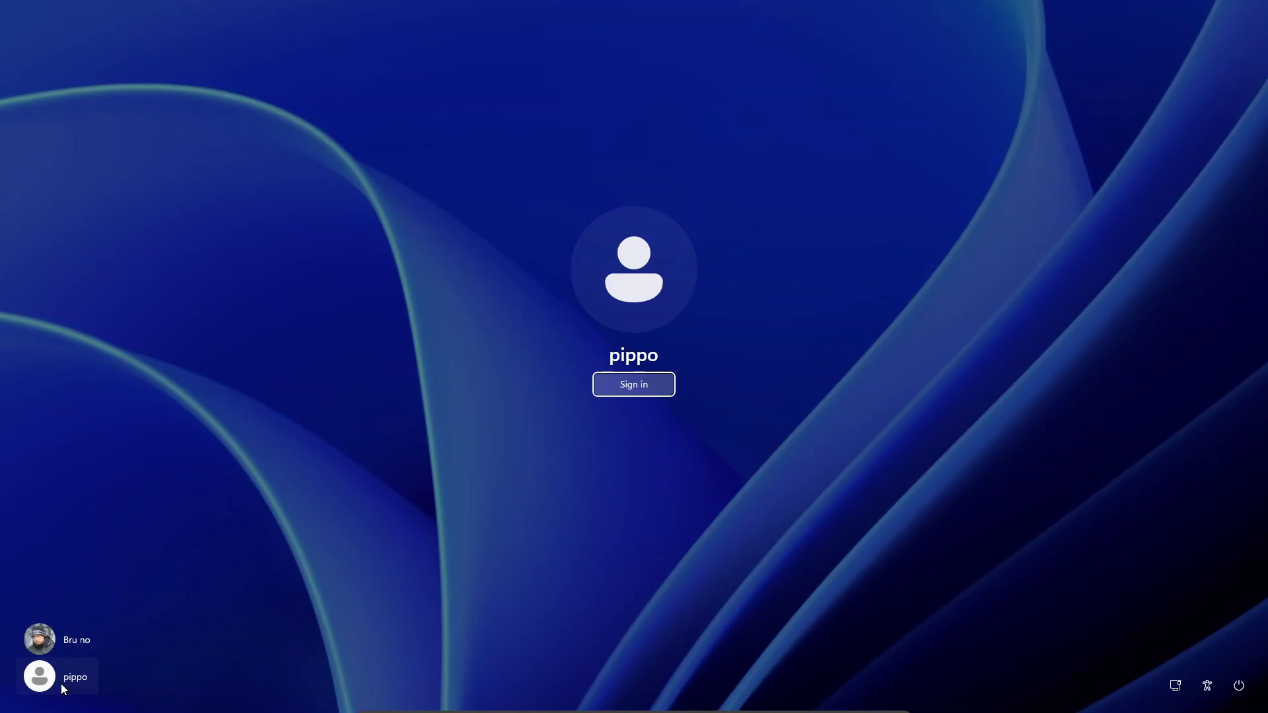
pyautogui.click(628, 383)
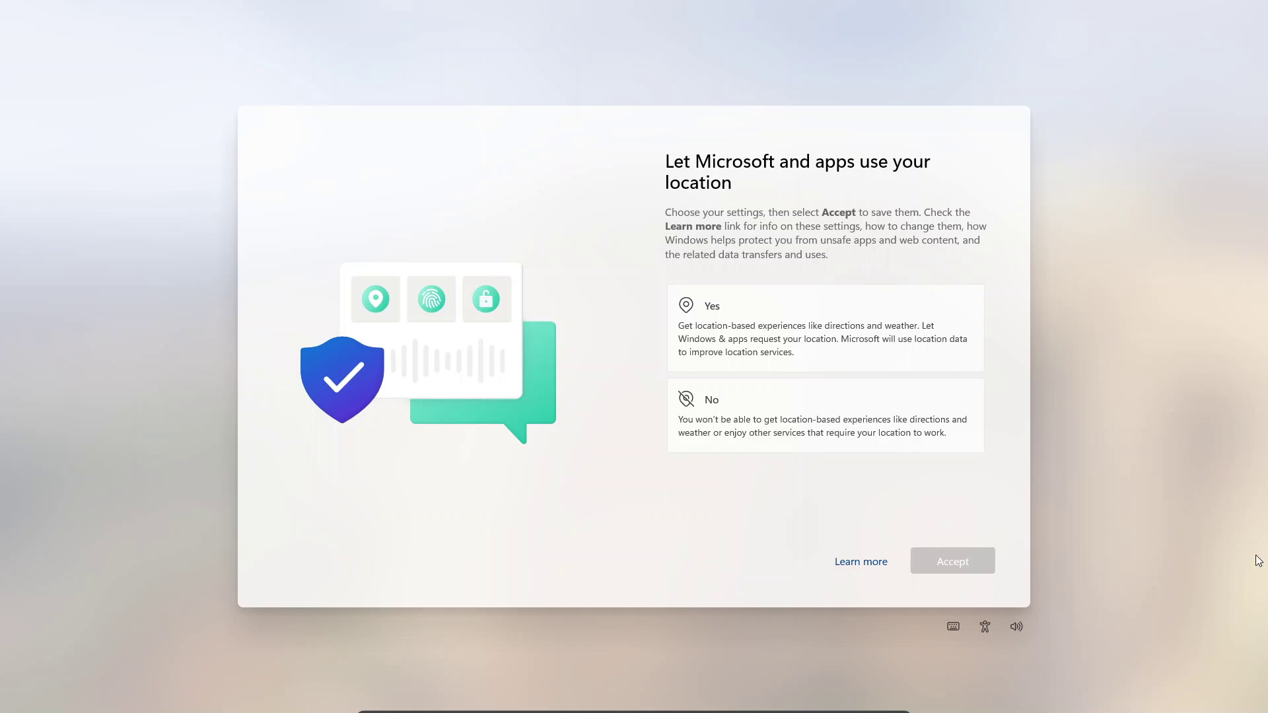
# - Decline location access for Microsoft and apps, and keep Find my device set to No
pyautogui.click(721, 429)
pyautogui.click(935, 561)
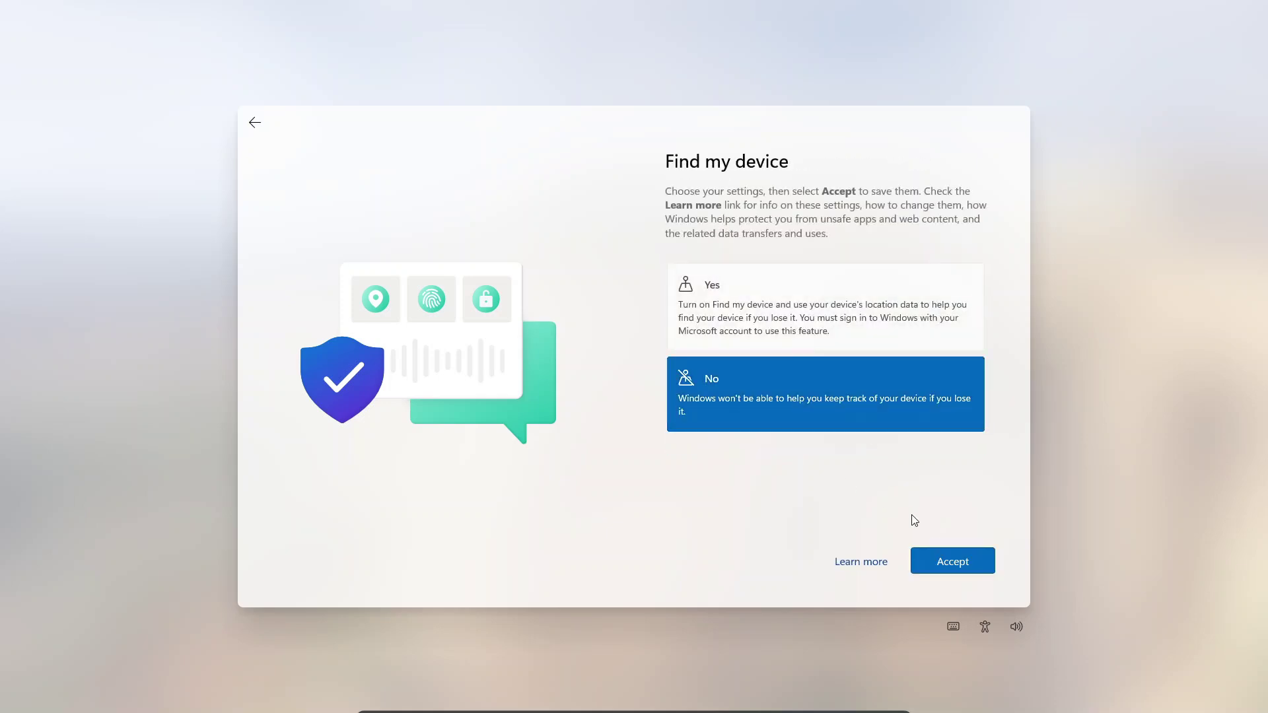
pyautogui.click(959, 560)
# - Limit diagnostic data to Required only, refuse inking and typing improvement, and complete the remaining privacy choices
pyautogui.click(847, 498)
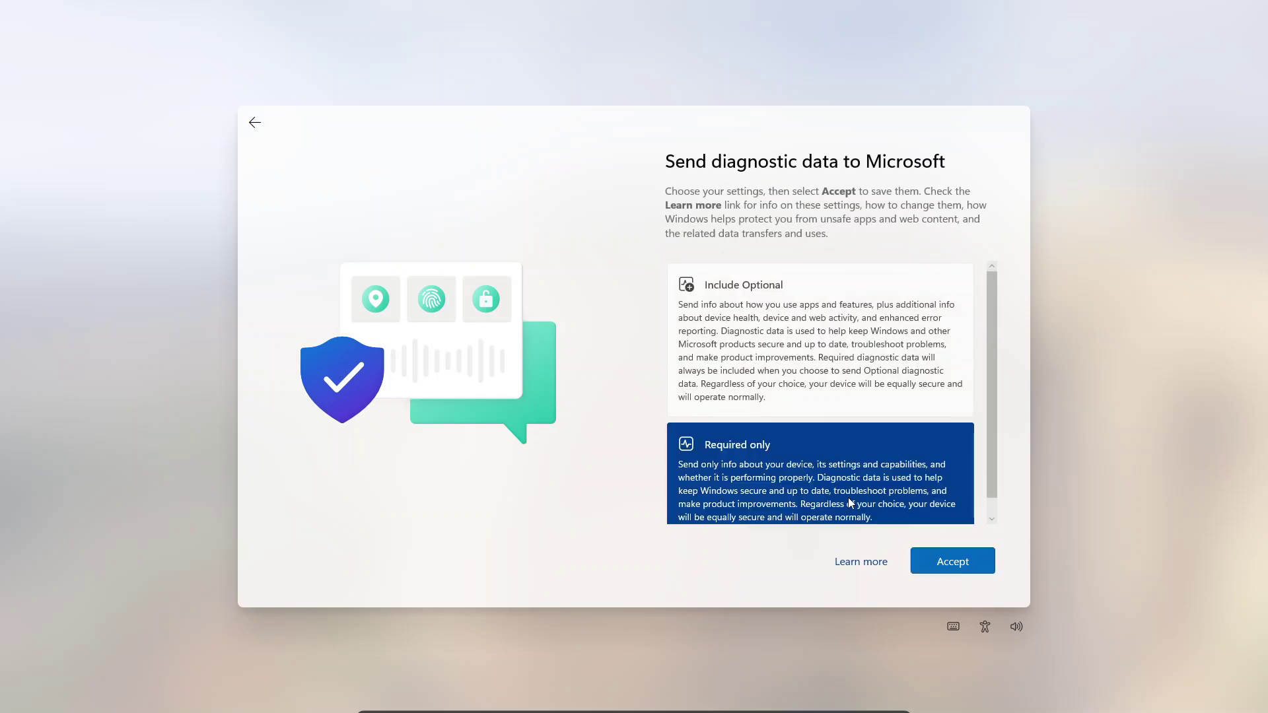
pyautogui.click(952, 560)
pyautogui.click(898, 426)
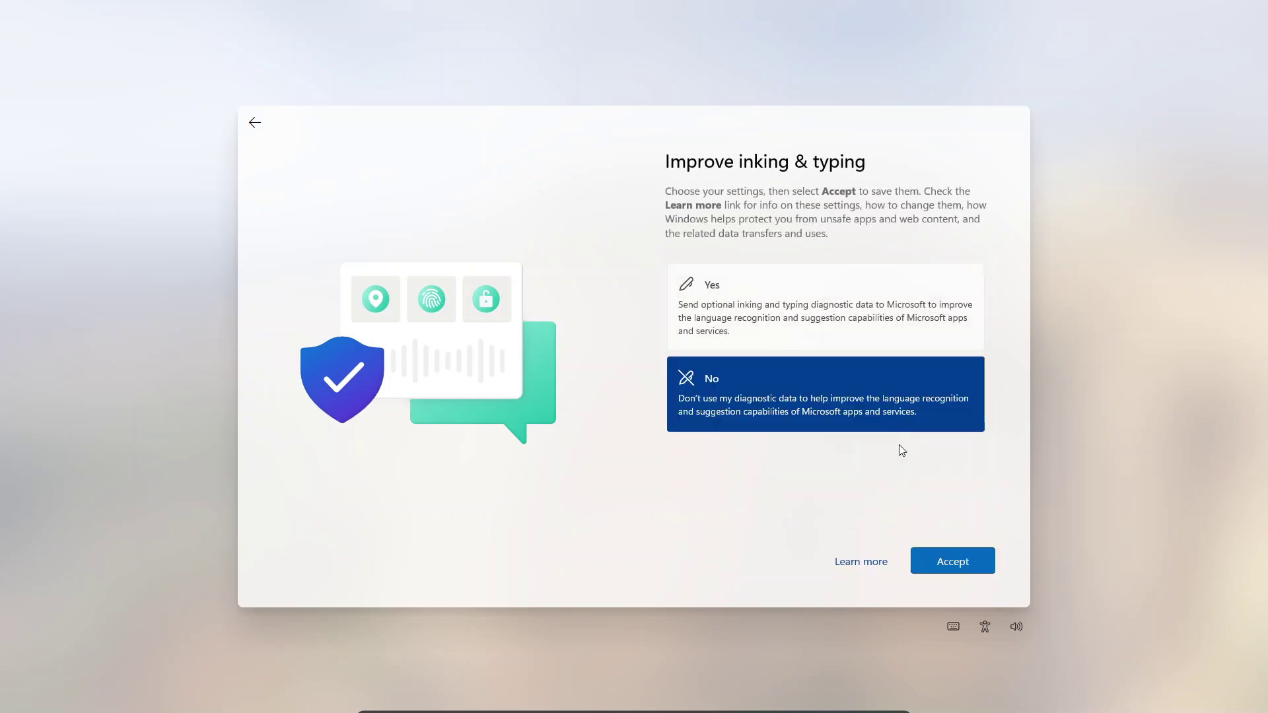
pyautogui.click(964, 569)
pyautogui.click(874, 430)
pyautogui.click(946, 568)
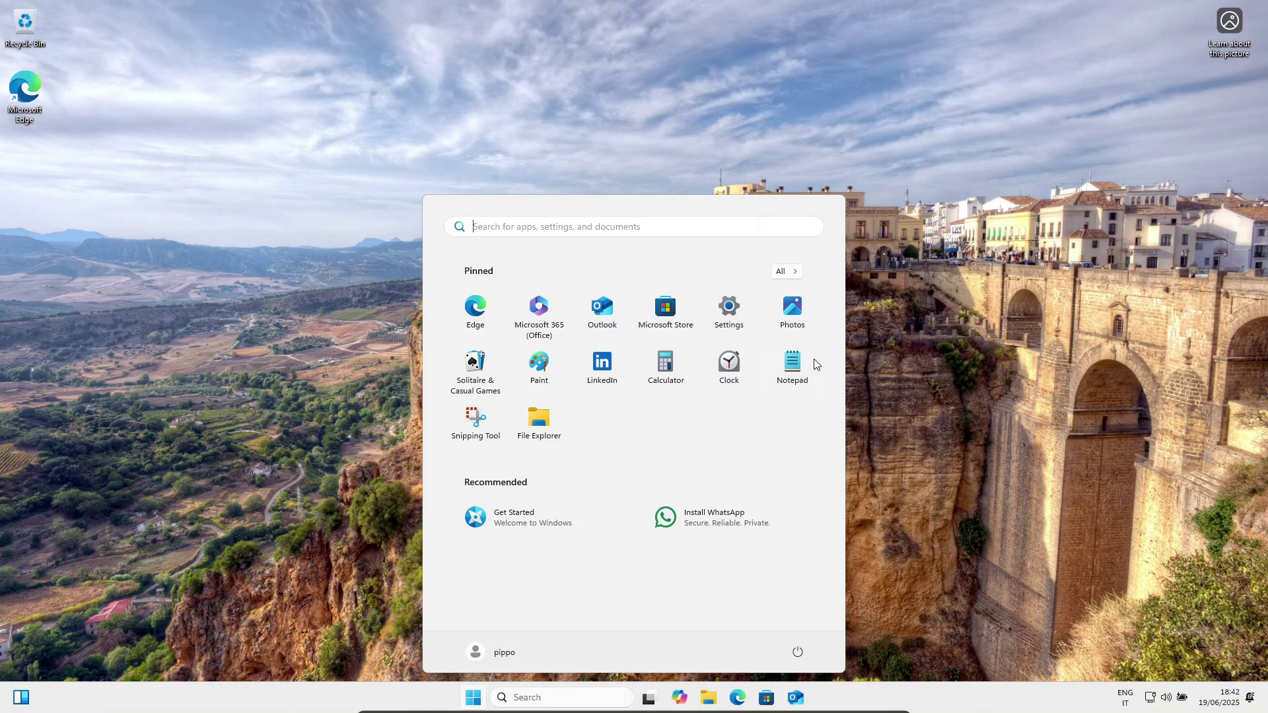
# - Open the Other Users page of the Accounts settings from the pippo account
pyautogui.click(729, 310)
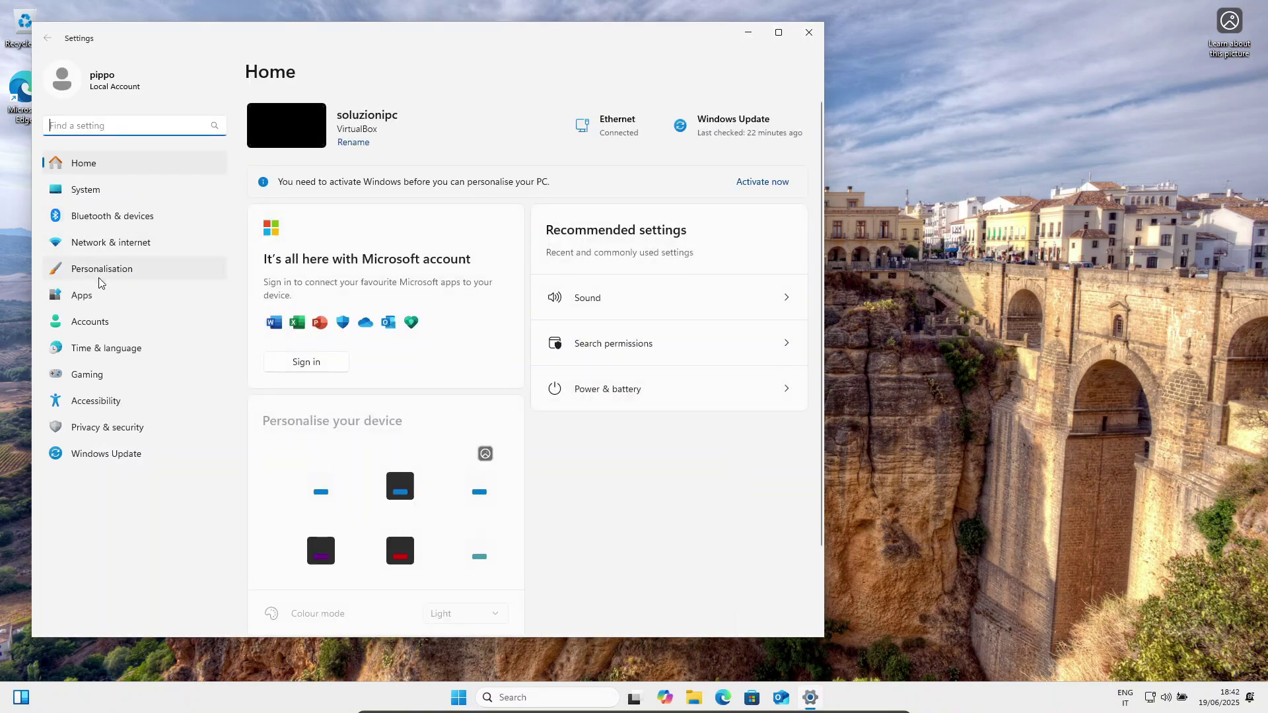
pyautogui.click(117, 321)
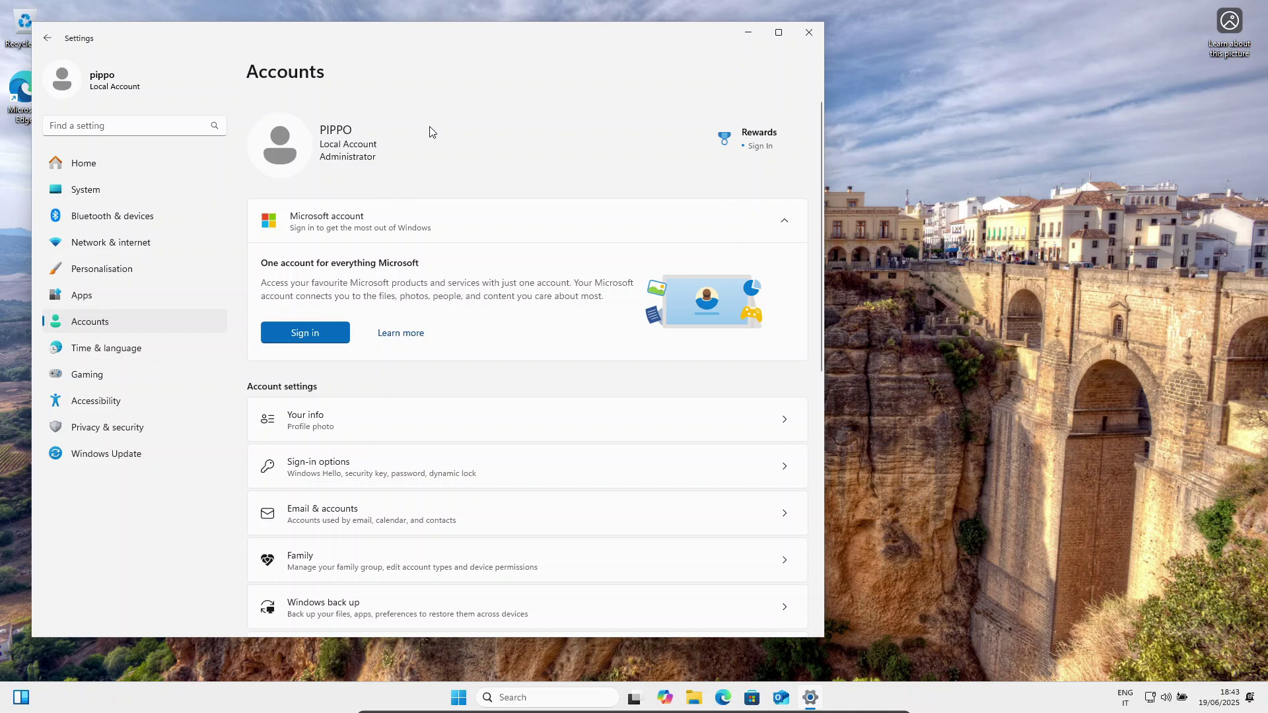
pyautogui.scroll(-4, 465, 223)
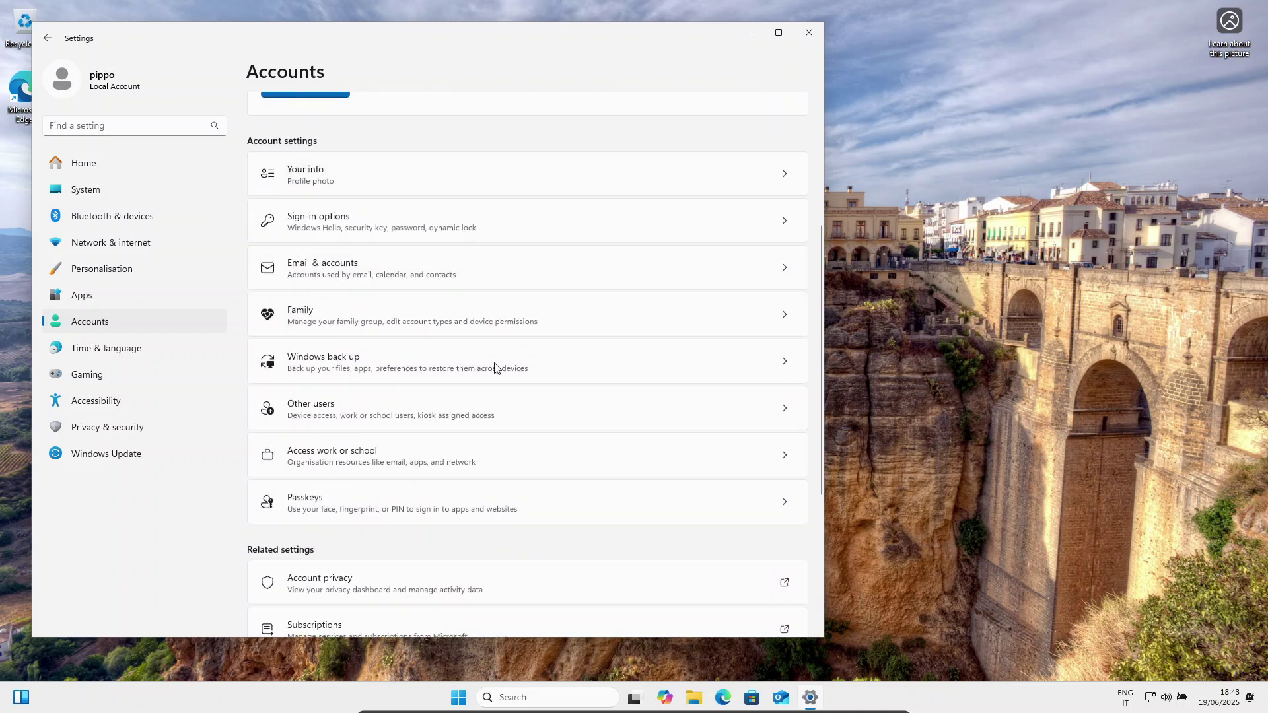
pyautogui.click(499, 402)
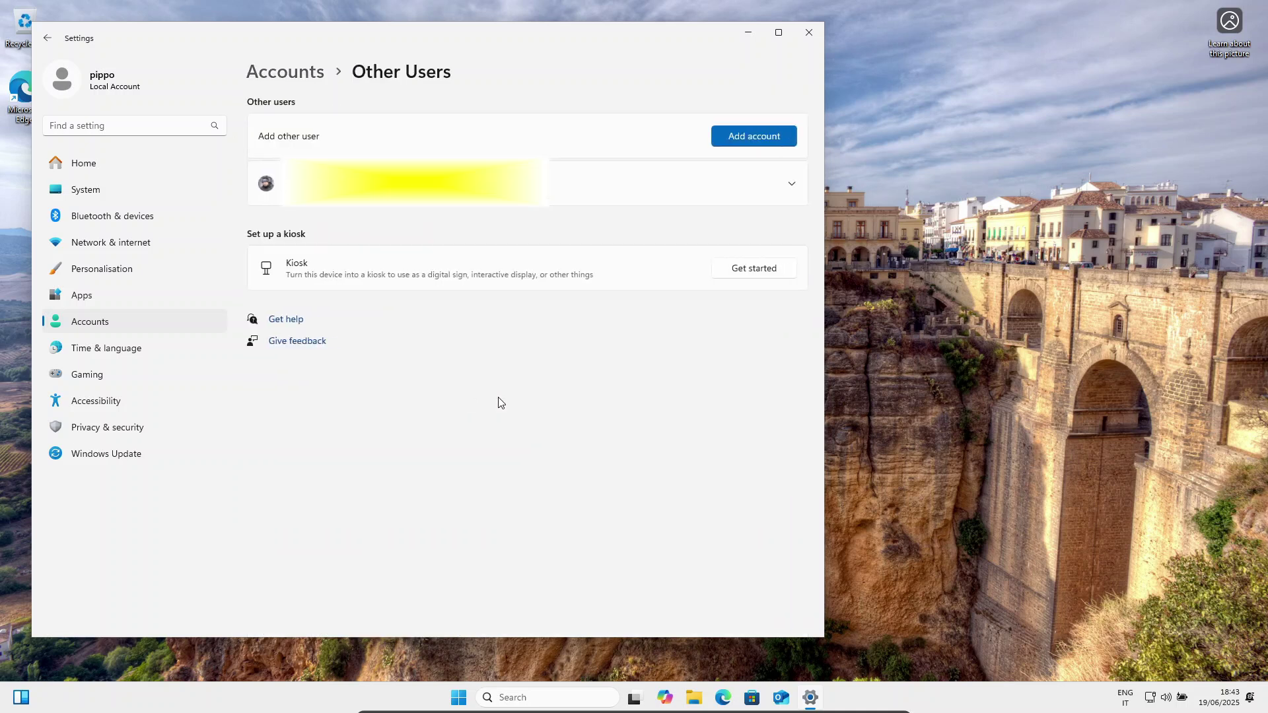
# - Remove the original Microsoft account from this PC, deleting the account and its data
pyautogui.click(796, 186)
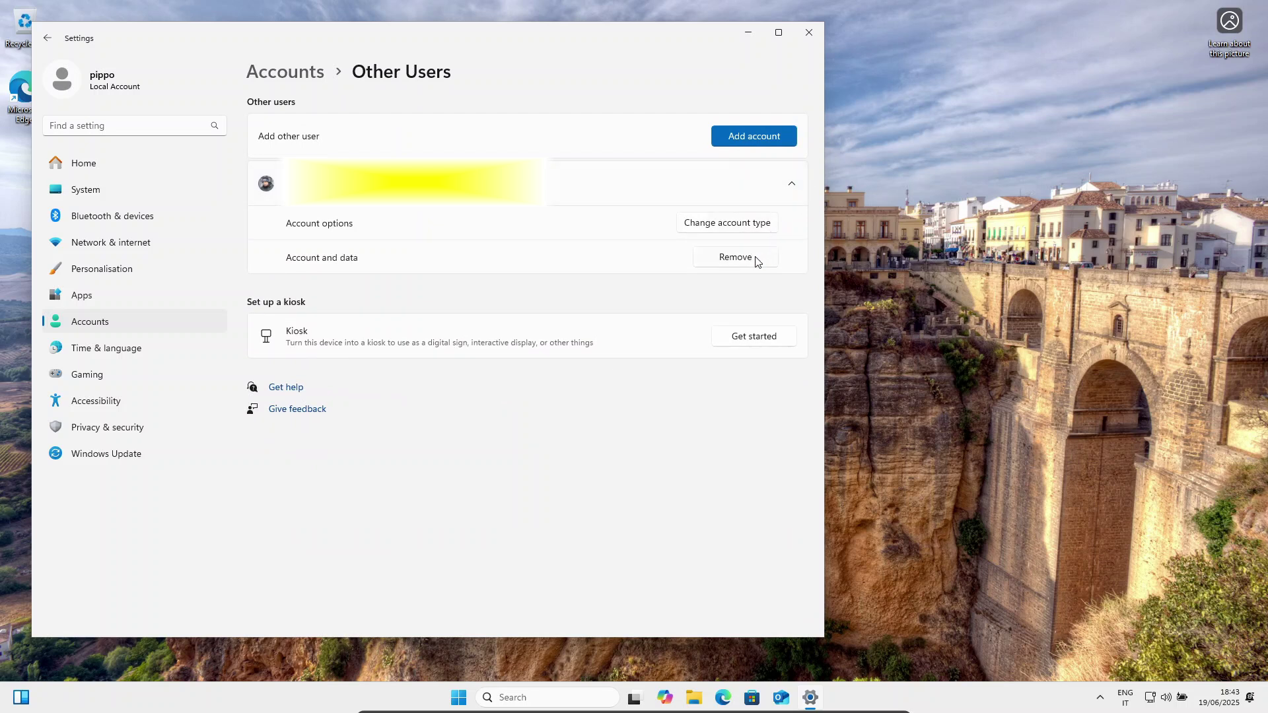
pyautogui.click(735, 256)
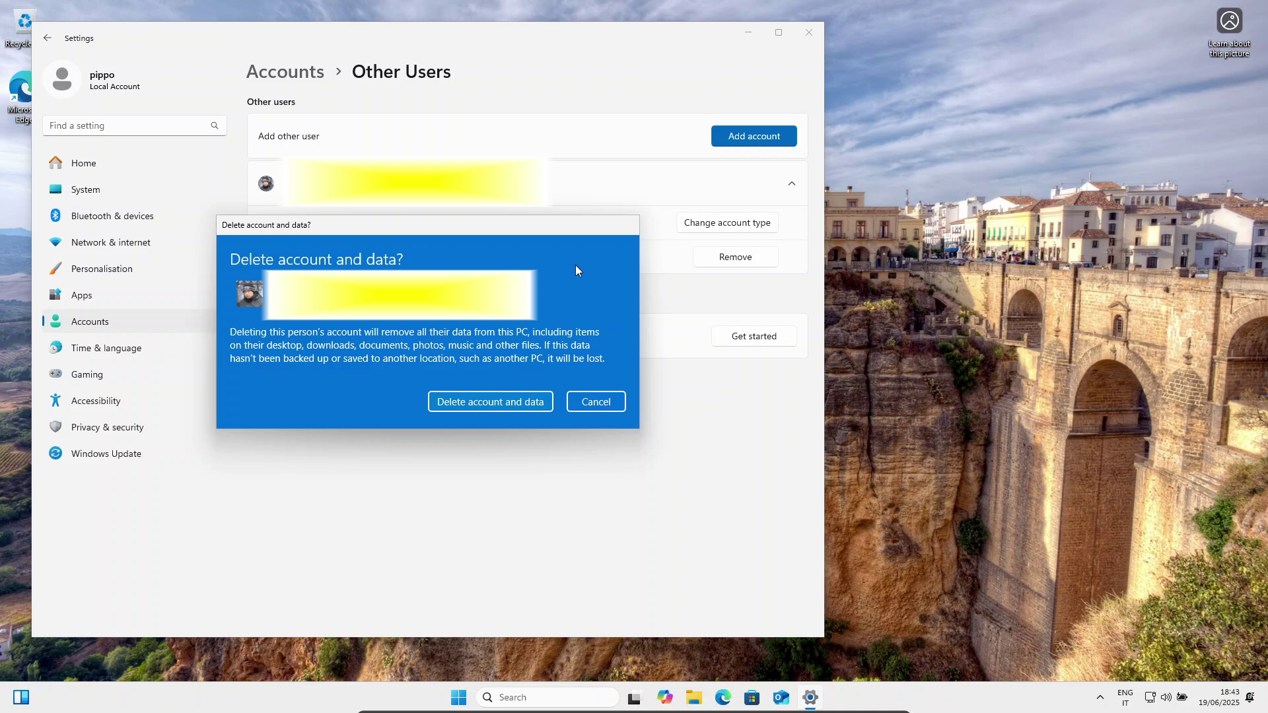
pyautogui.click(488, 405)
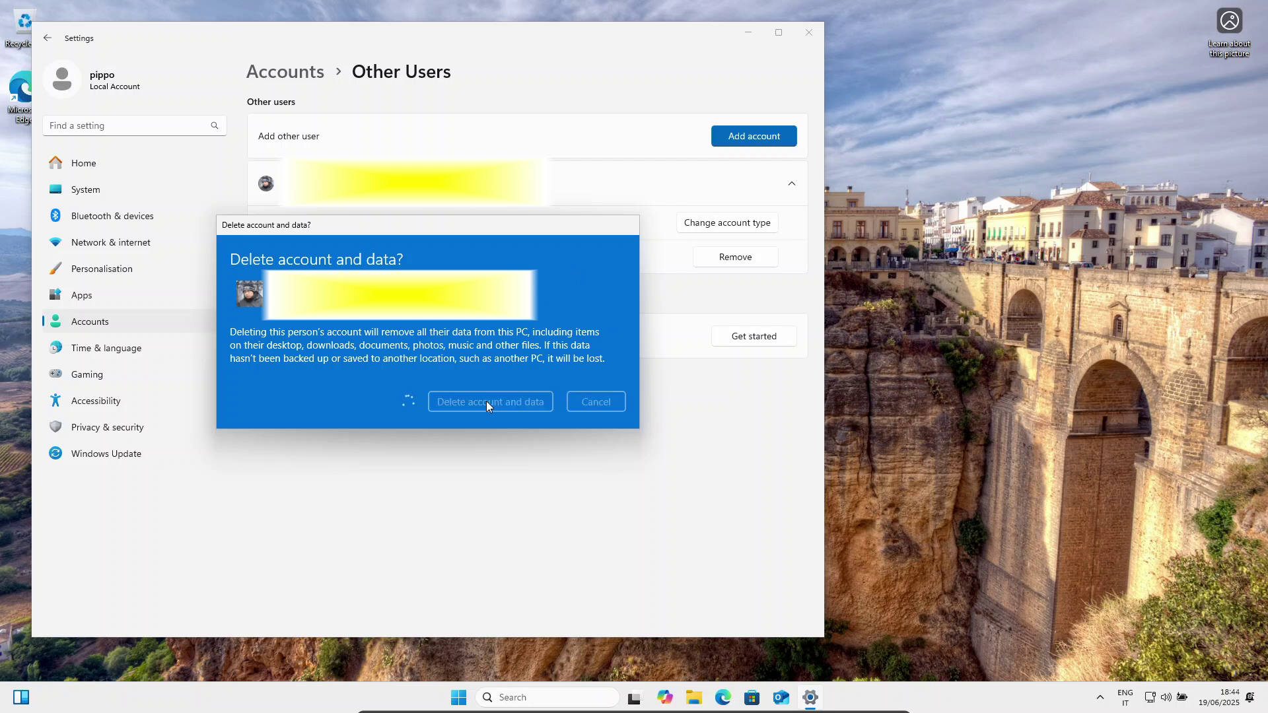